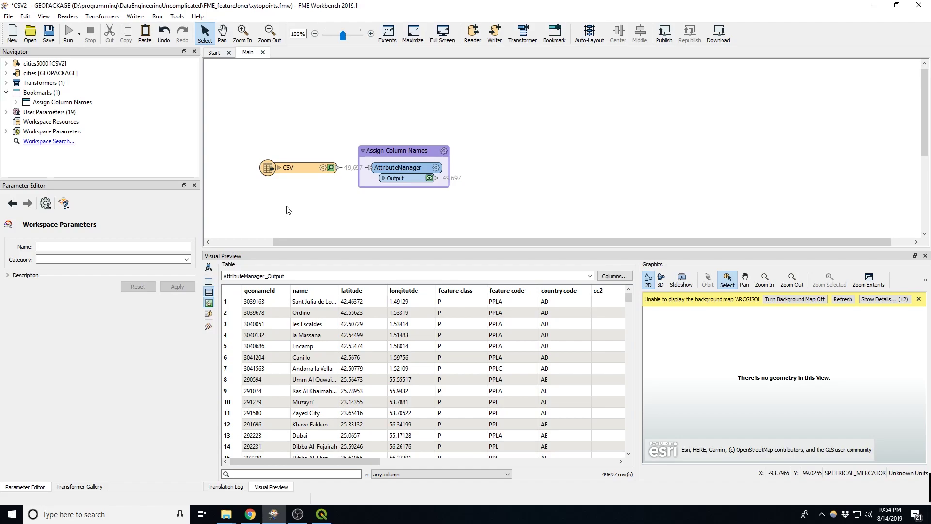
Add a VertexCreator via Quick Add 've', connect the AttributeManager output to it, and open its parameters
click(299, 168)
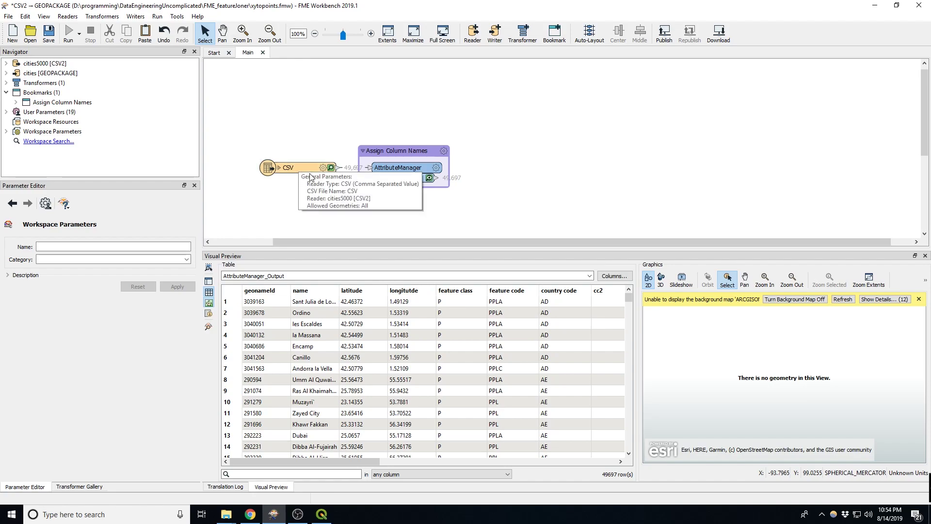
mouse_move(401, 174)
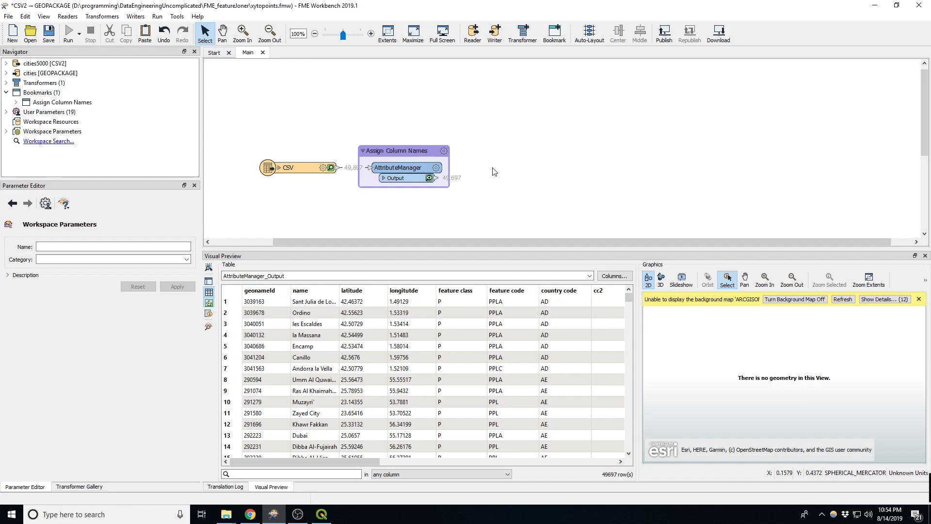
text(ve)
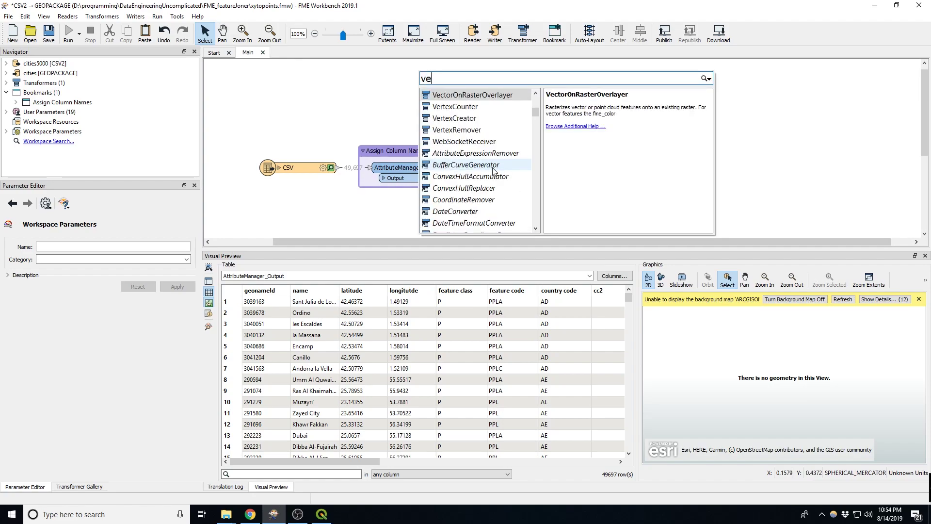
key(Down)
key(Down)
key(Return)
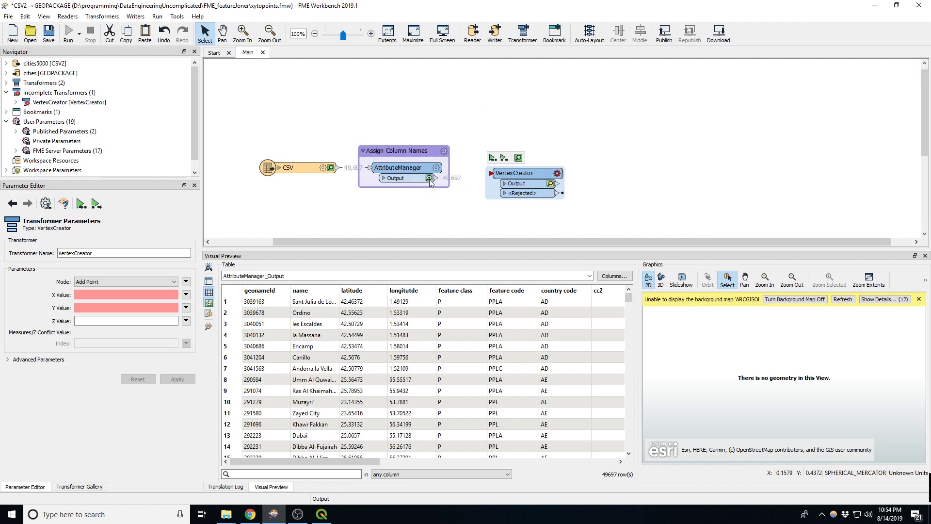
drag(429, 183, 490, 174)
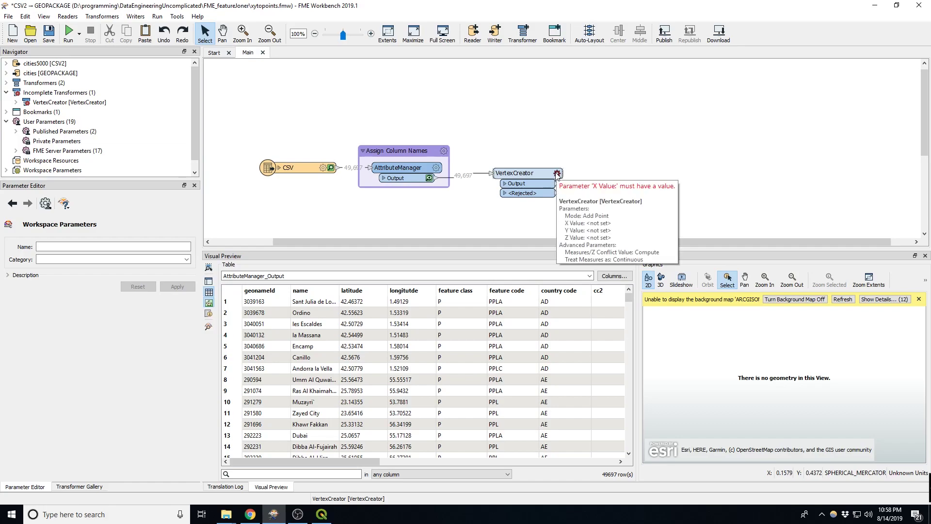
click(557, 174)
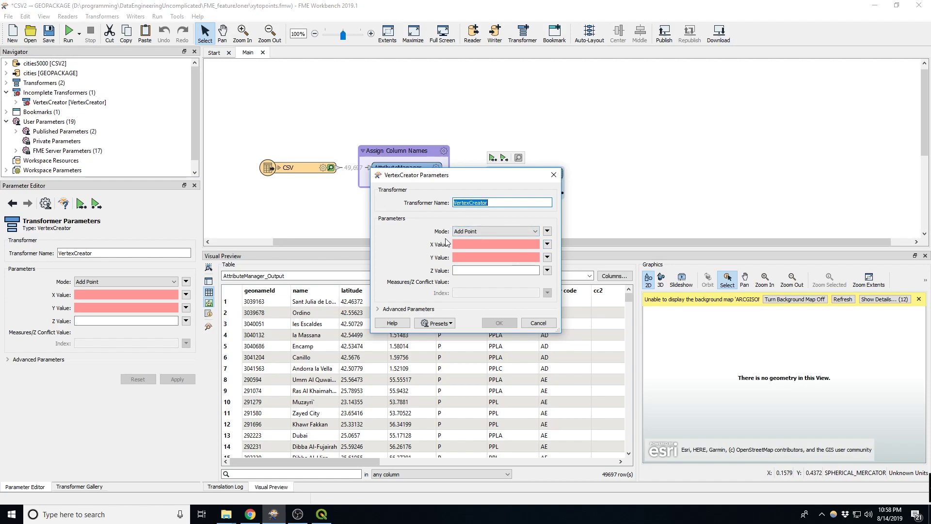
Configure VertexCreator in Add Point mode with X Value longitutde and Y Value latitude
click(465, 233)
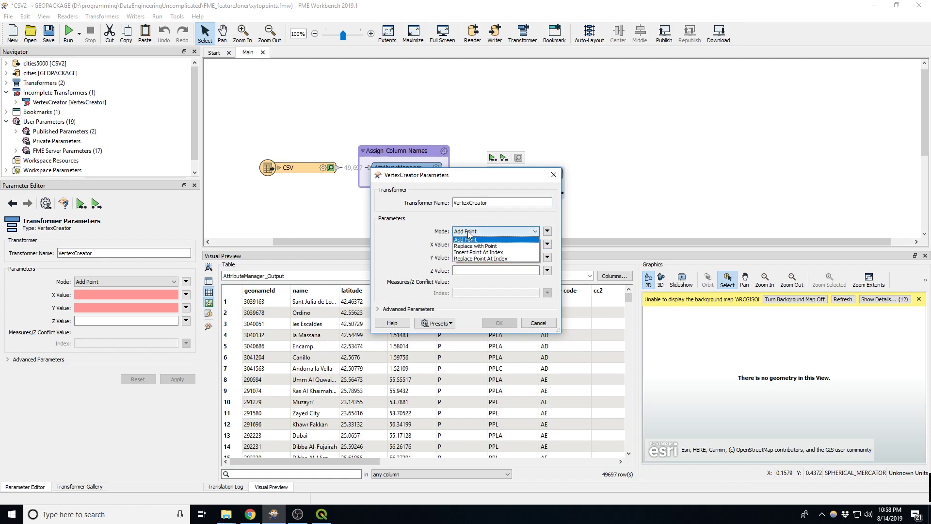
click(467, 231)
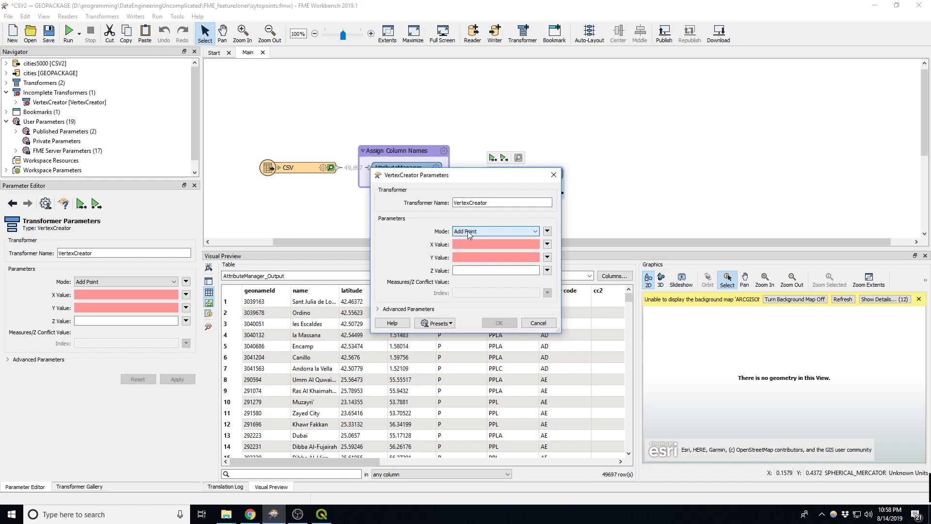
click(548, 246)
mouse_move(597, 257)
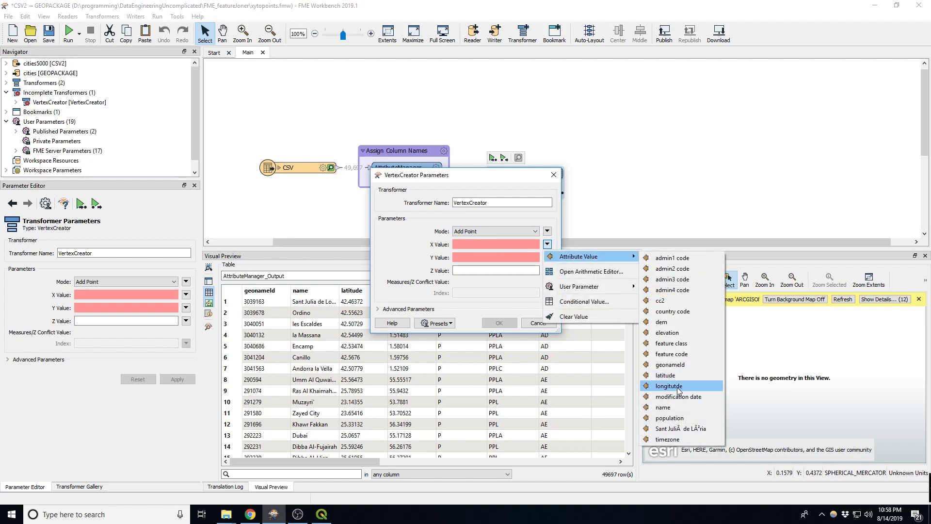
click(672, 386)
click(546, 258)
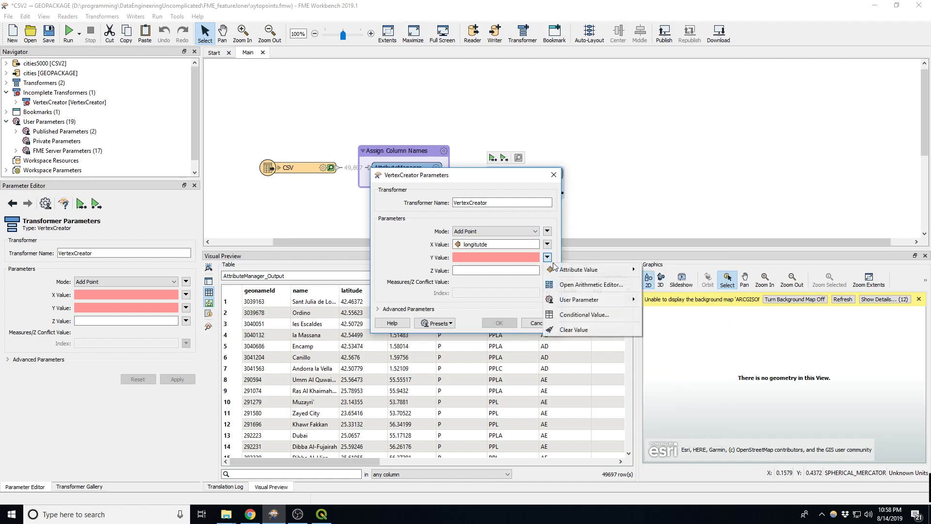
mouse_move(570, 270)
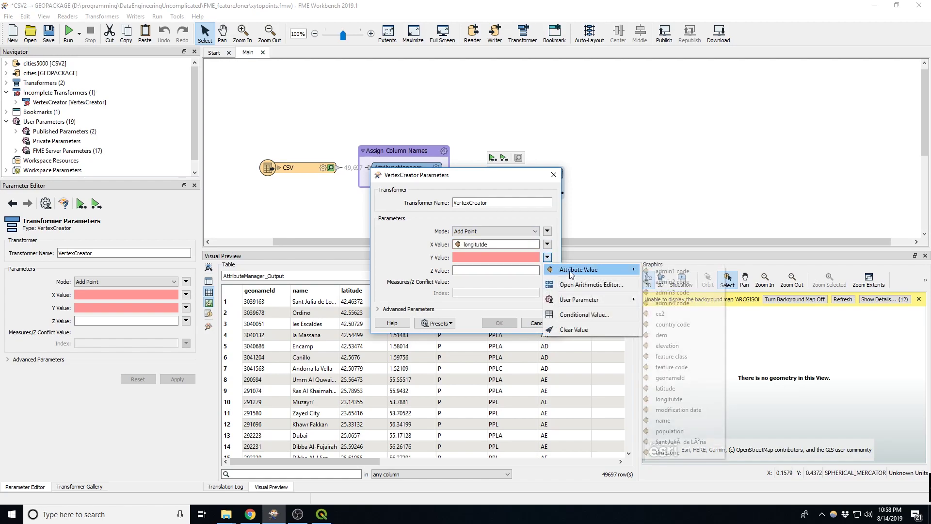
click(693, 388)
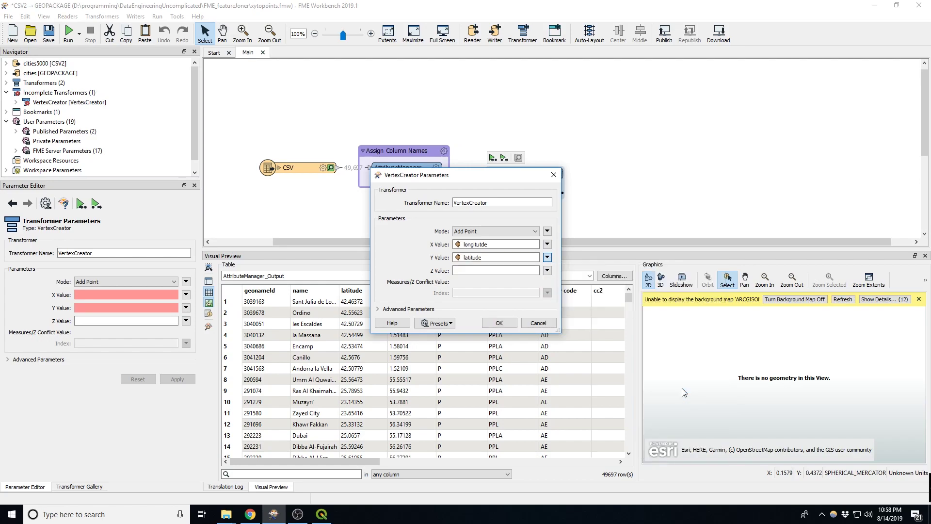
click(499, 324)
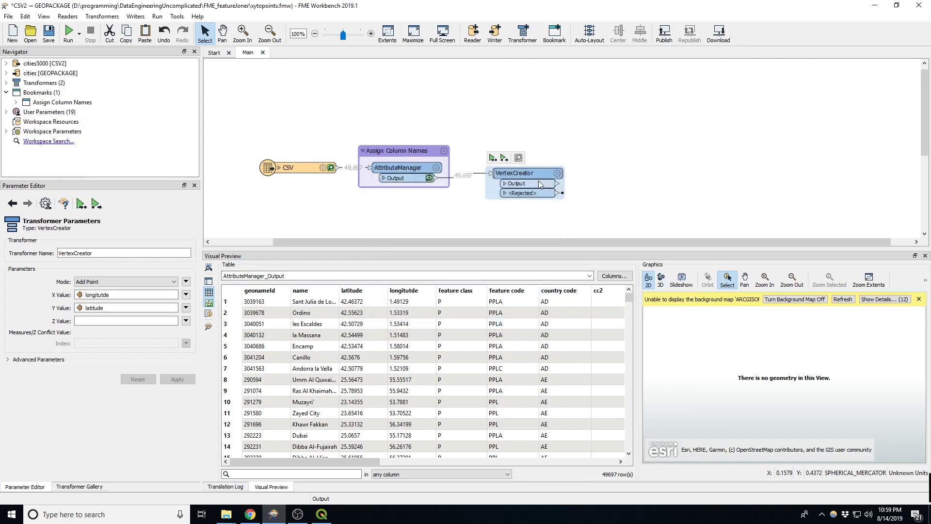
Run the workflow to VertexCreator and inspect its 49,697 output points in Visual Preview
click(507, 158)
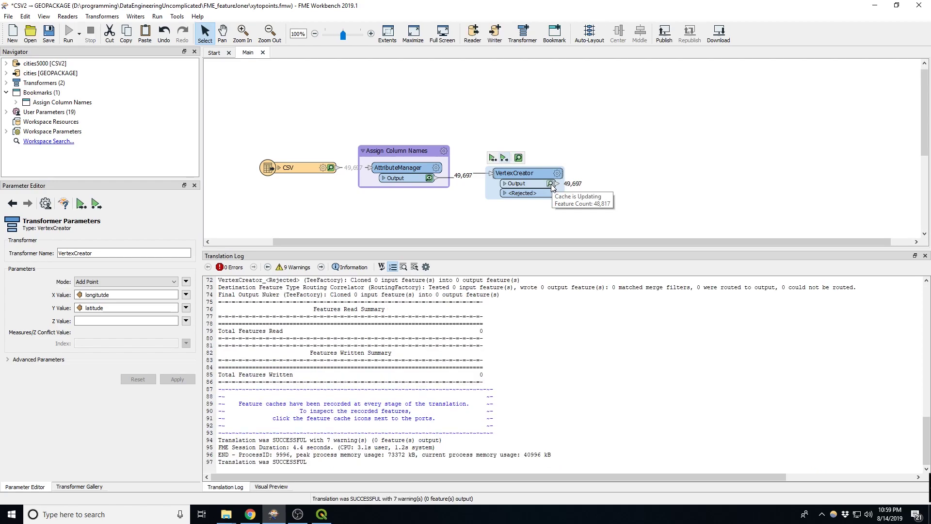
click(550, 184)
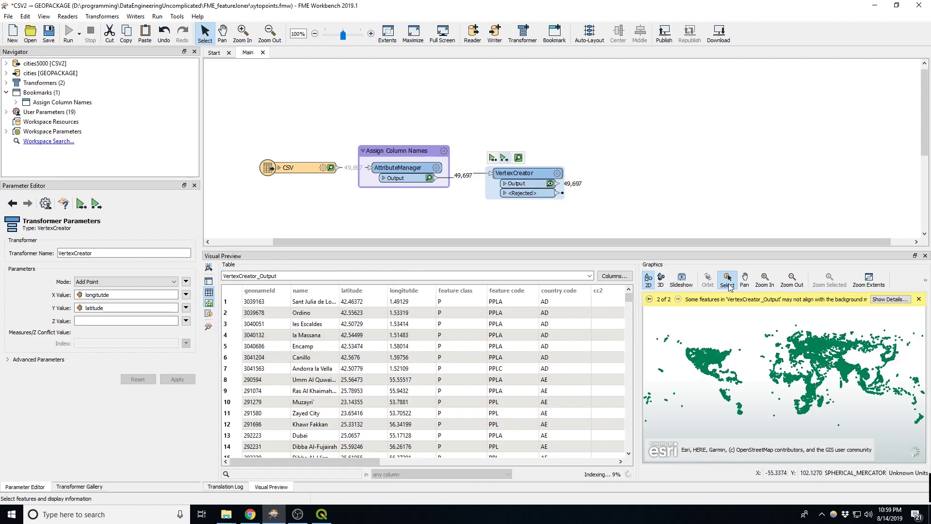
click(626, 193)
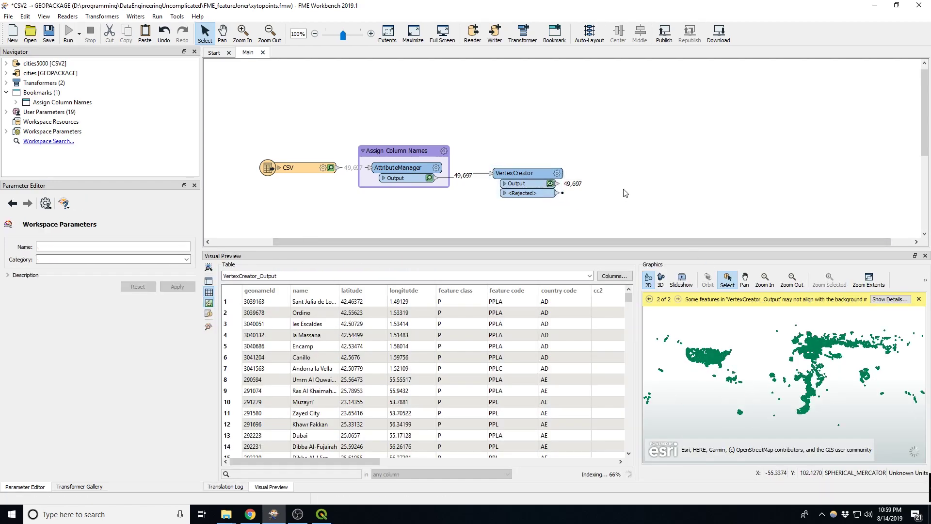
text(esr)
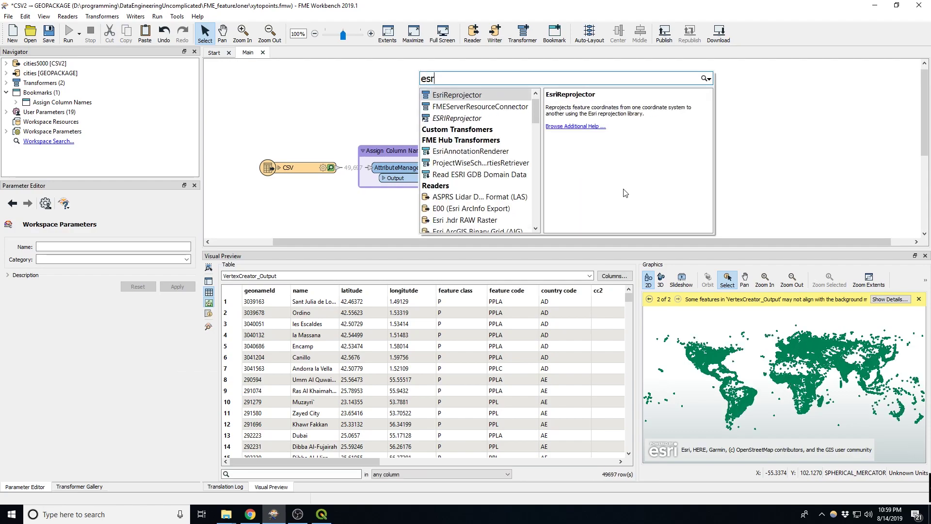
text(i)
Add an EsriReprojector, connect the VertexCreator output to it, and open its parameters
key(Return)
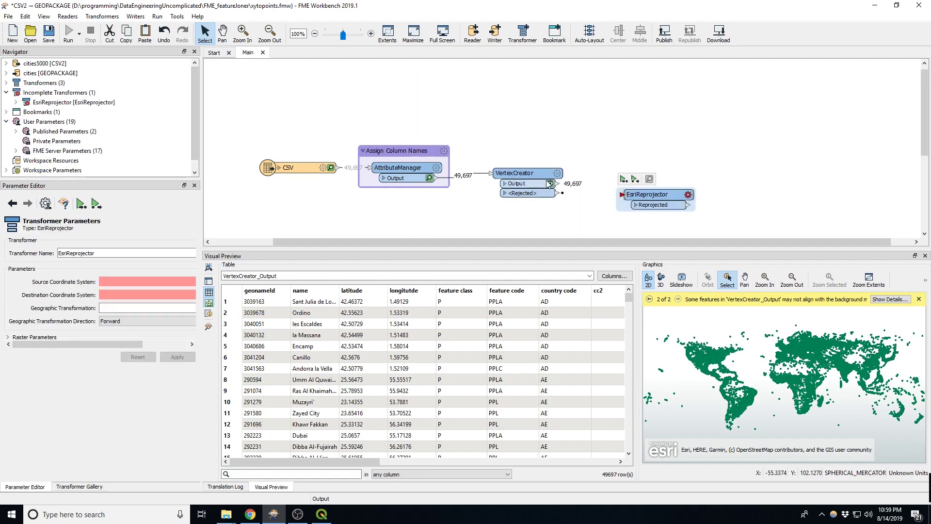
mouse_move(556, 183)
mouse_down()
mouse_move(648, 199)
mouse_move(629, 189)
mouse_up()
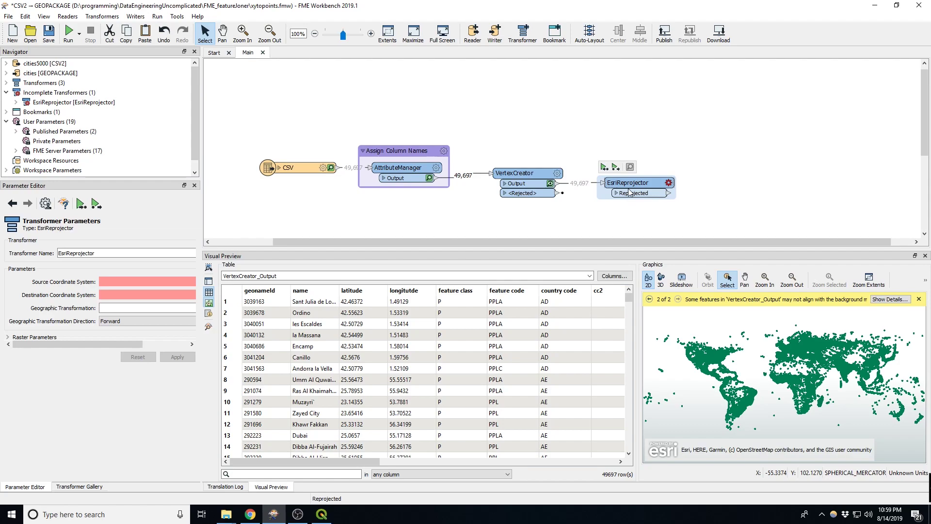
double_click(629, 191)
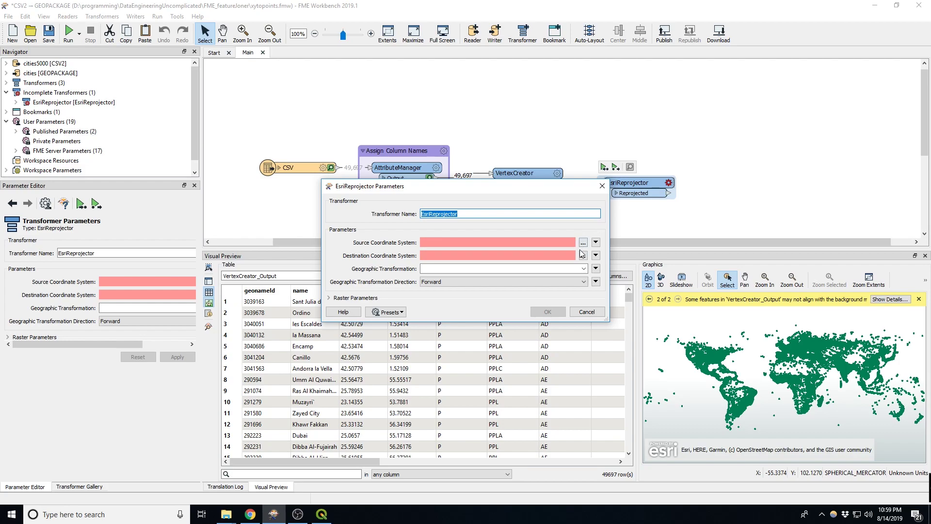
Set EsriReprojector source to GCS WGS 1984 and destination to WGS 1984 Web Mercator (auxiliary sphere)
click(583, 242)
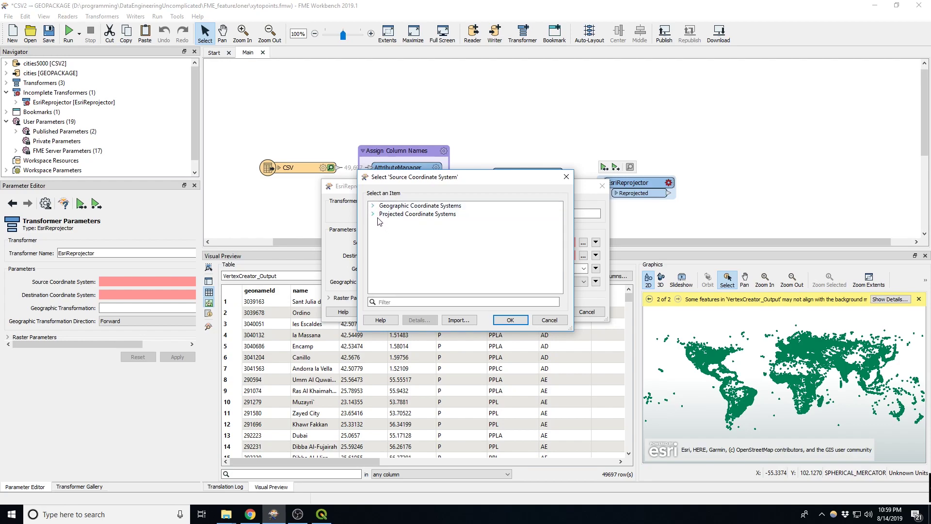
click(373, 205)
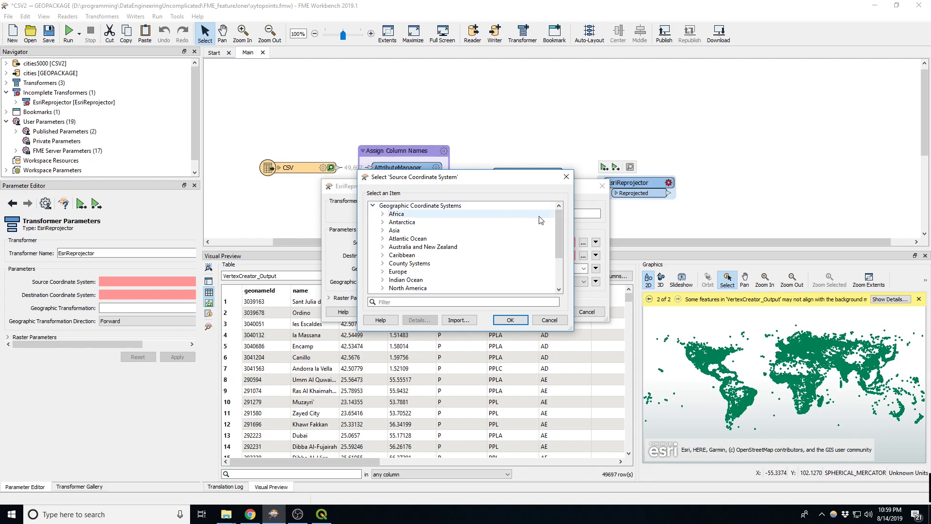
scroll(560, 220, down, 2)
click(383, 280)
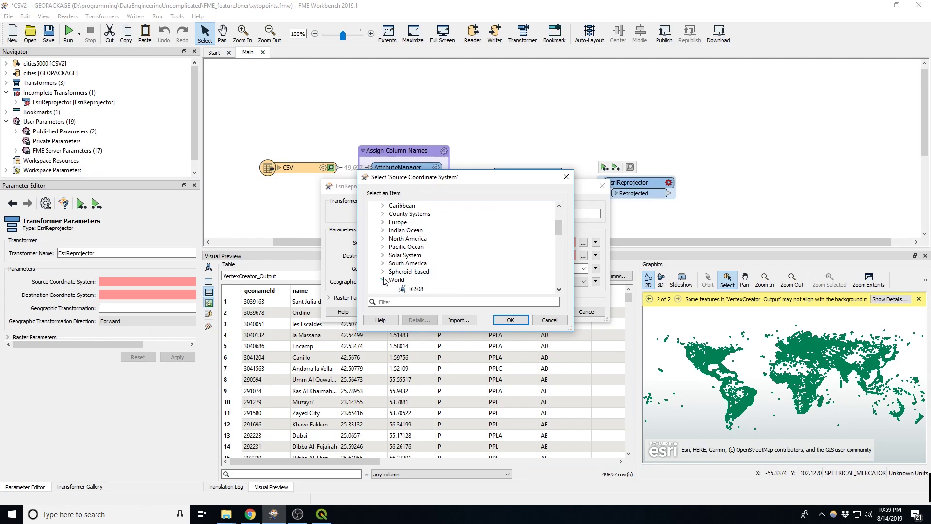
drag(561, 237, 557, 281)
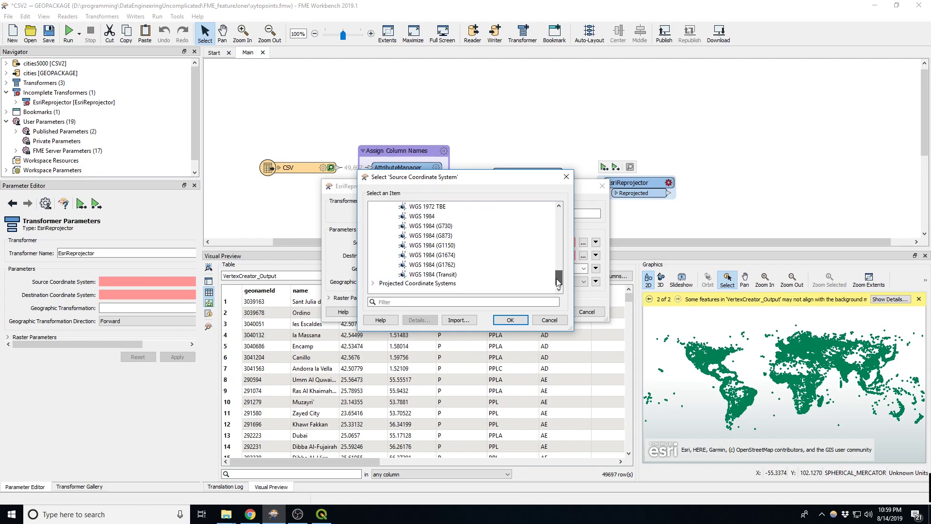
scroll(422, 243, up, 1)
click(421, 235)
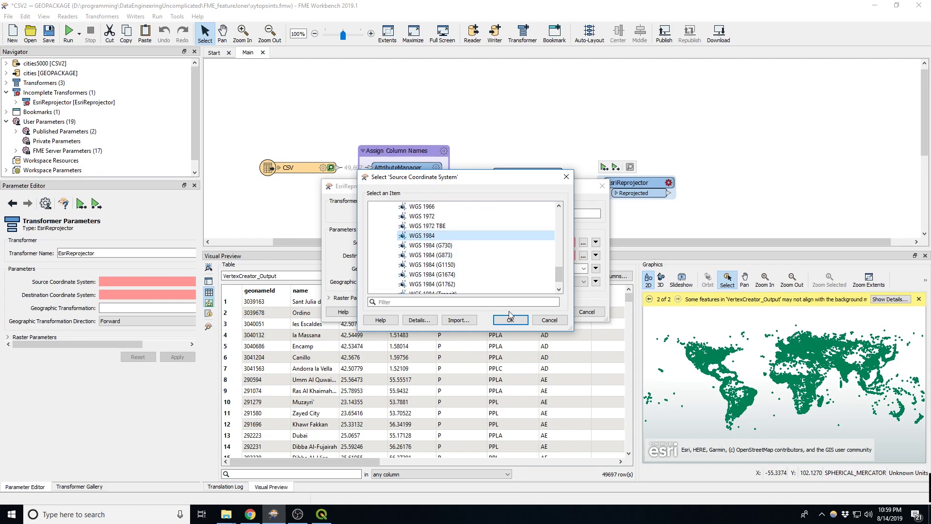
click(510, 321)
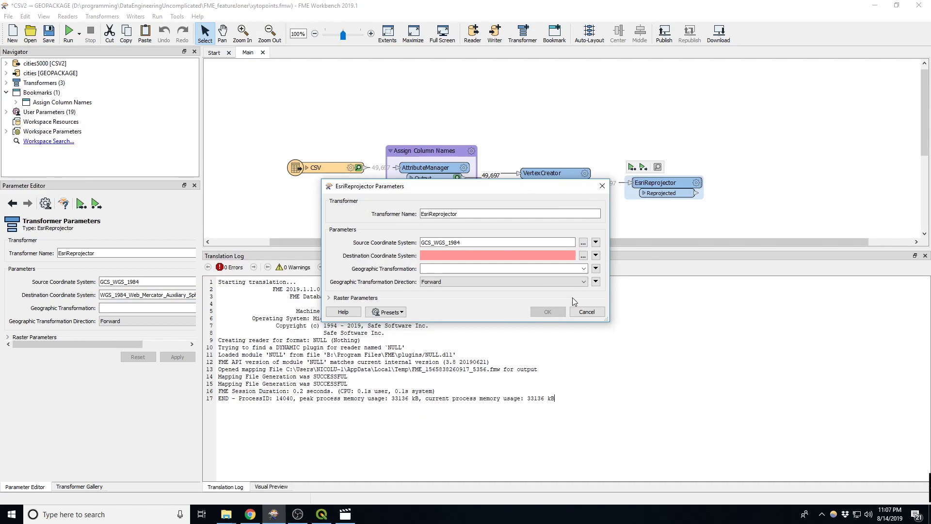
click(596, 255)
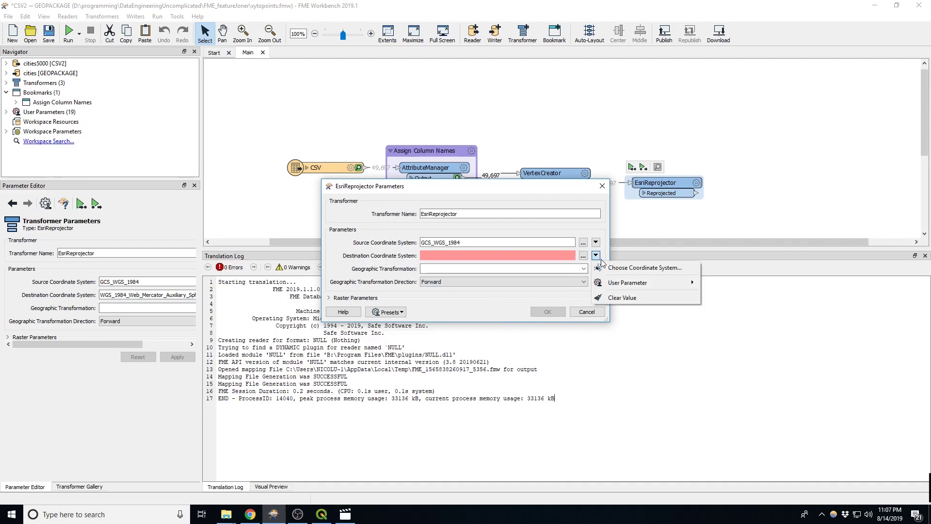
click(613, 265)
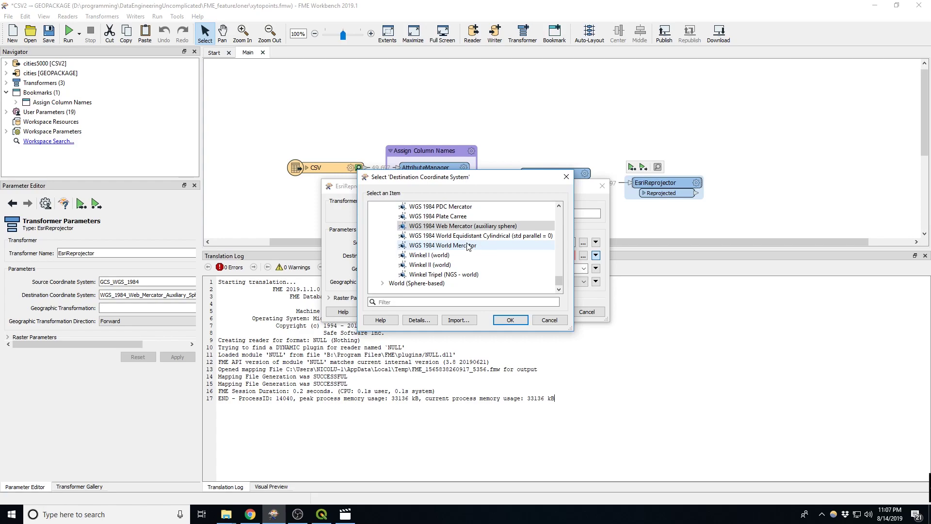
click(509, 320)
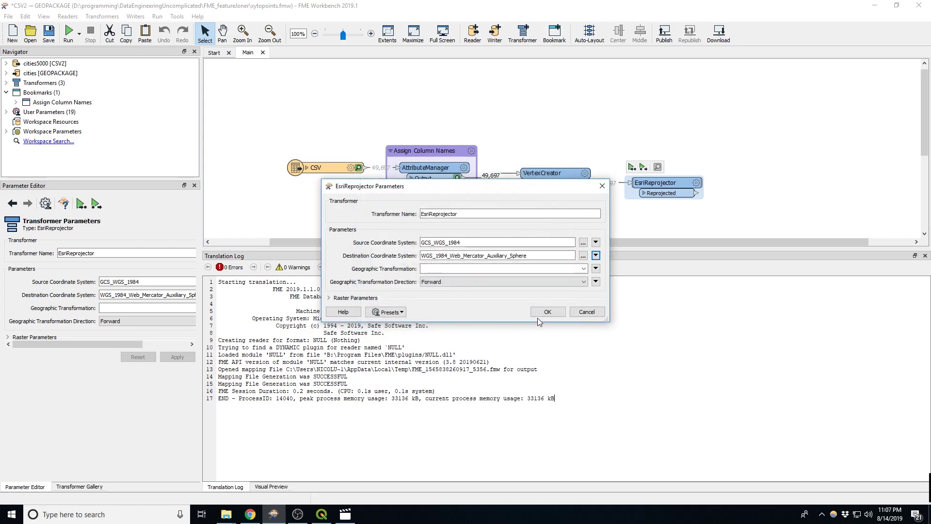
click(548, 312)
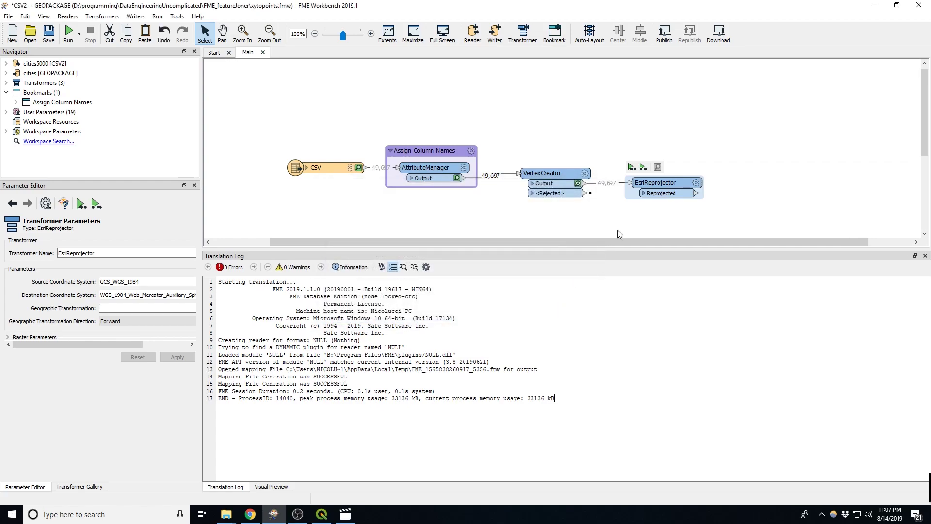
Add an Esri Shapefile writer cities_projected in FME_VertexCreater, fed by the Reprojected output
click(723, 204)
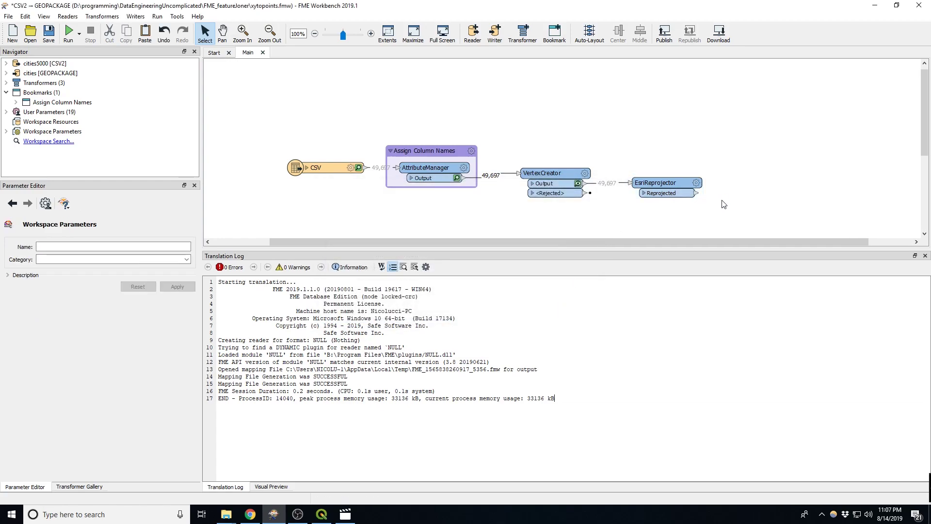
click(495, 33)
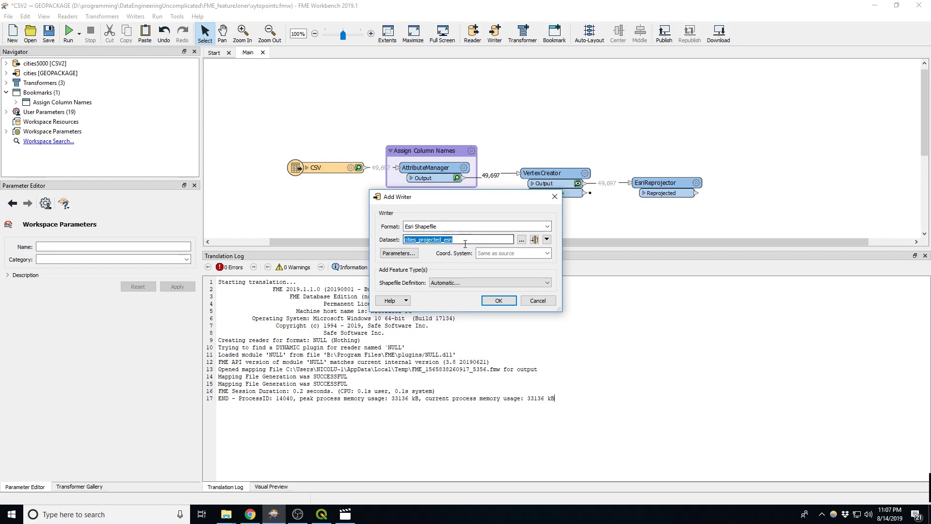
click(522, 239)
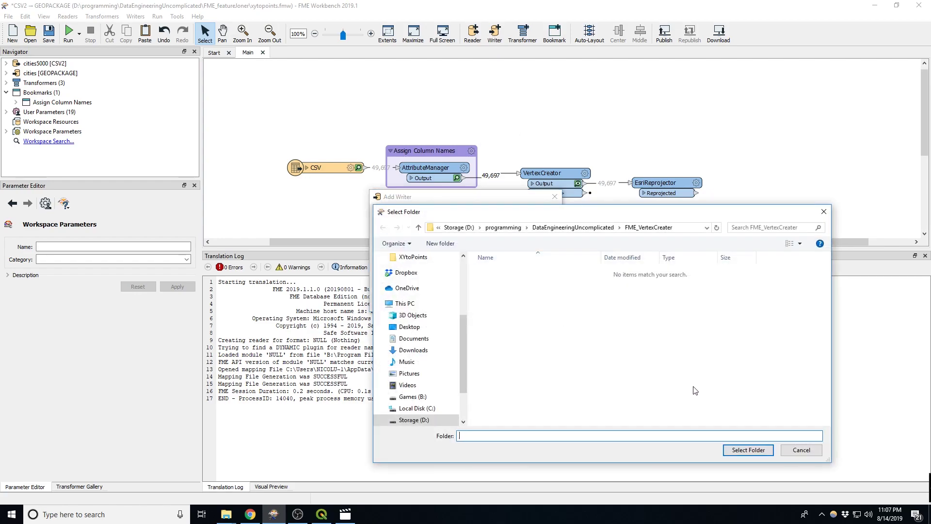
click(748, 450)
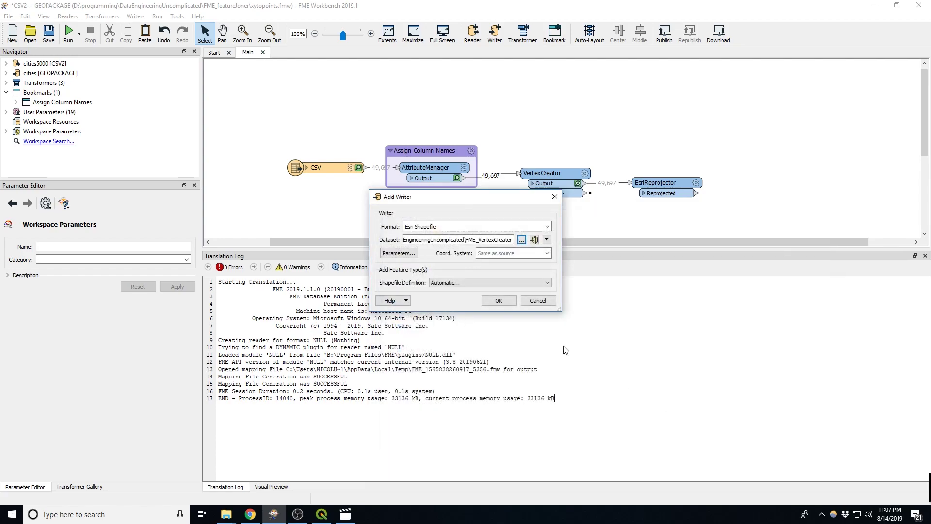
click(498, 302)
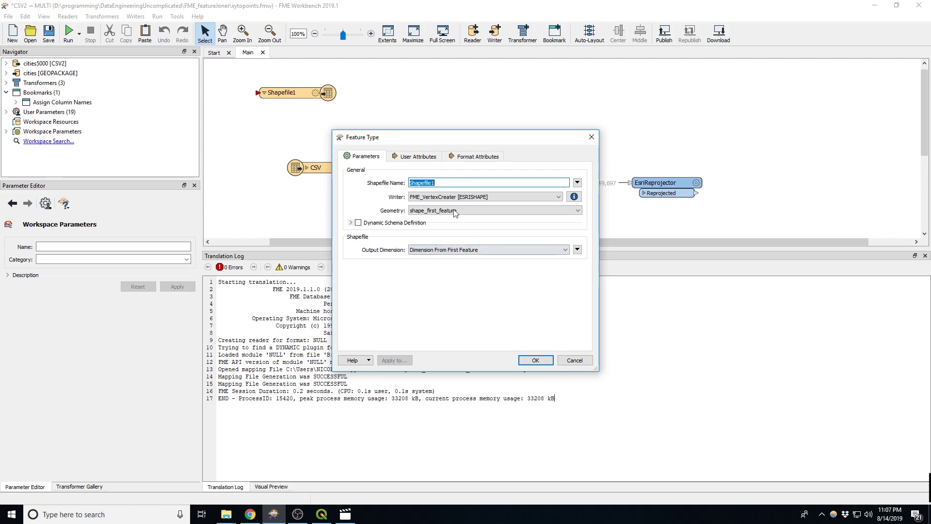
text(cities_projected)
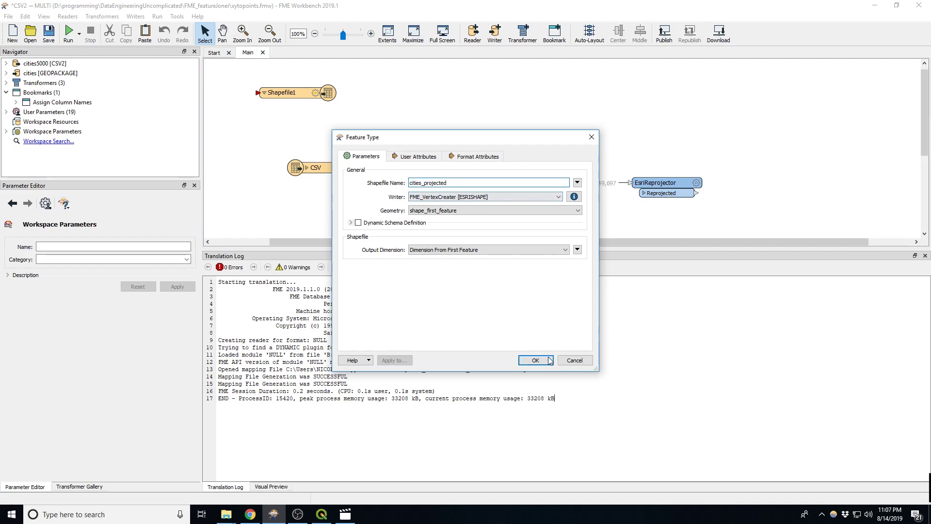
click(548, 359)
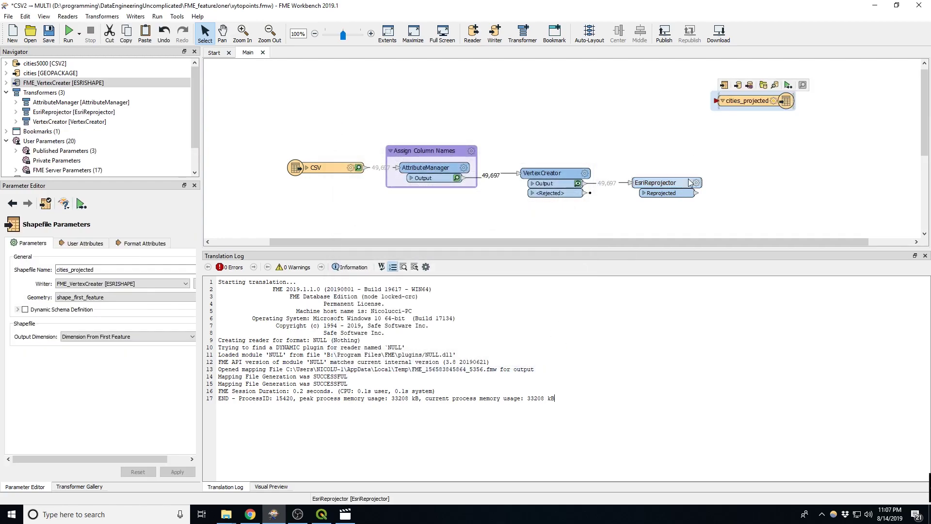
drag(696, 195, 754, 138)
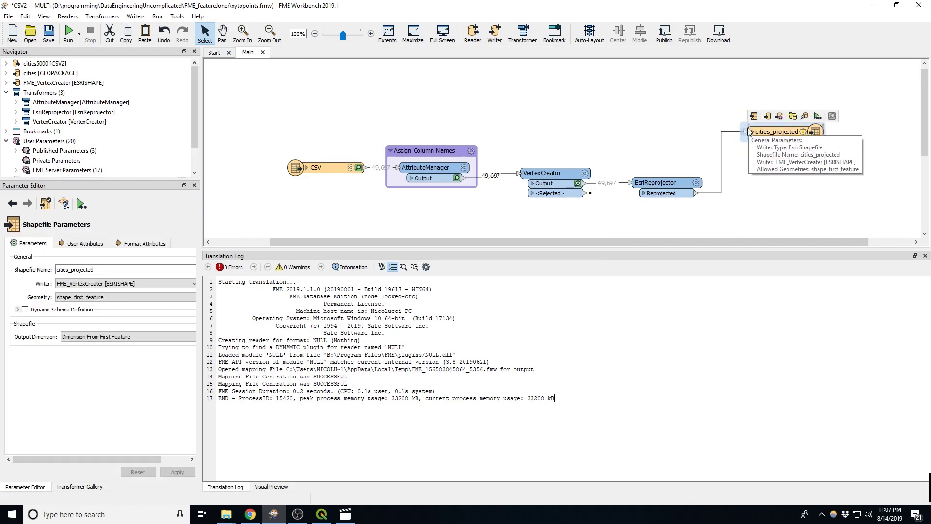
click(774, 185)
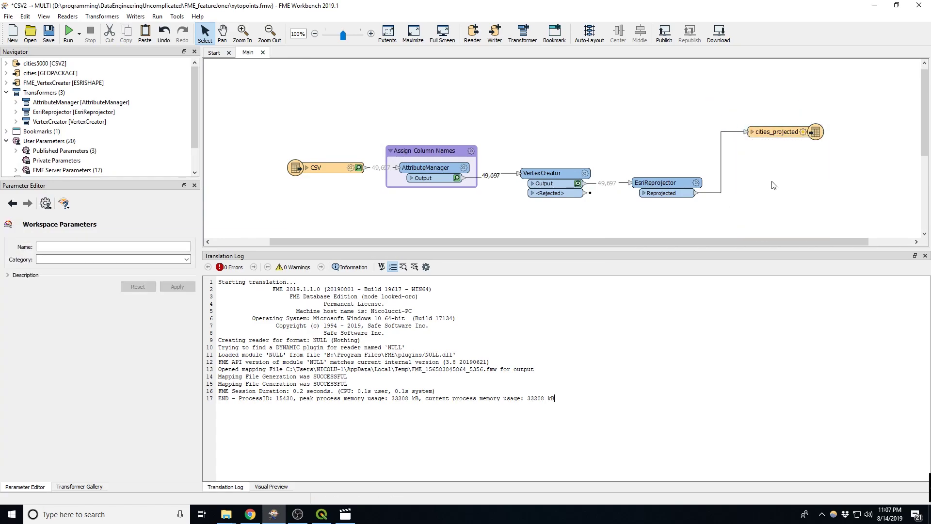
Add an OGC GeoPackage writer with table cities_projected, fed by the Reprojected output
text(ge)
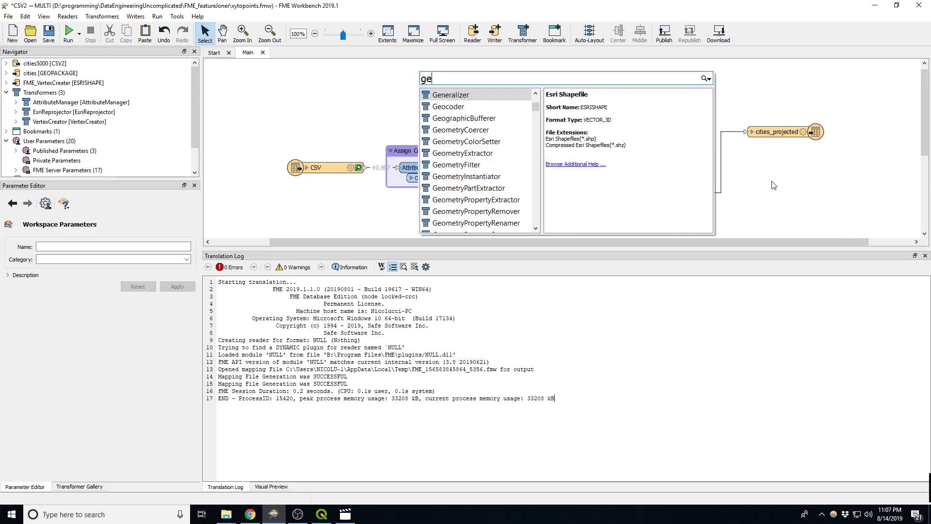
text(opac)
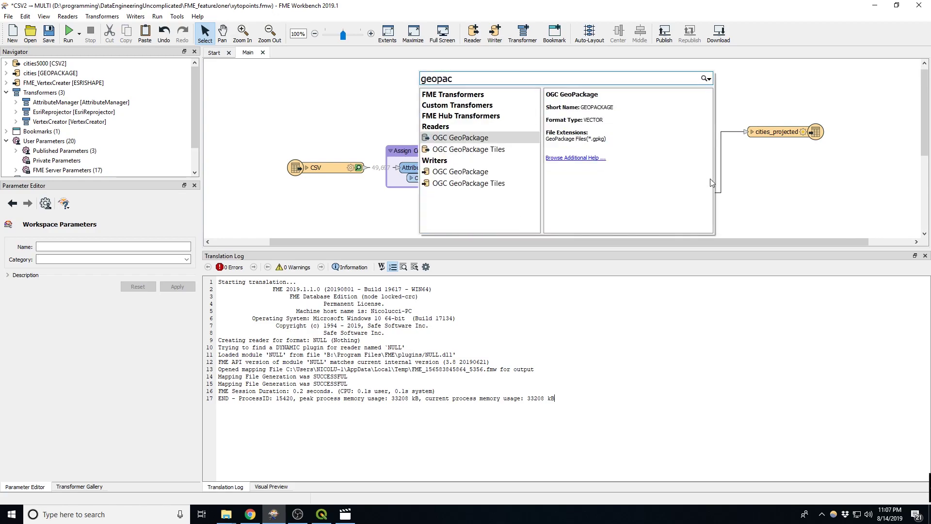
click(461, 174)
double_click(461, 172)
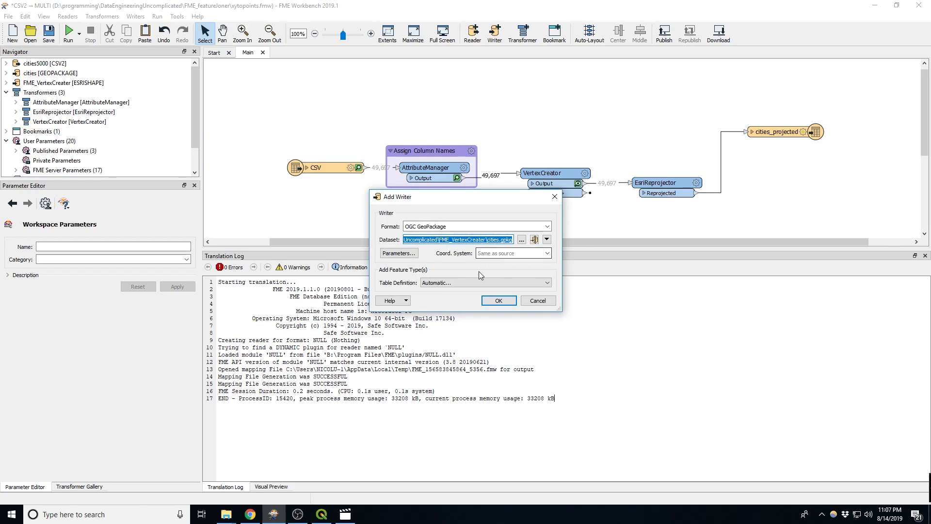
click(497, 302)
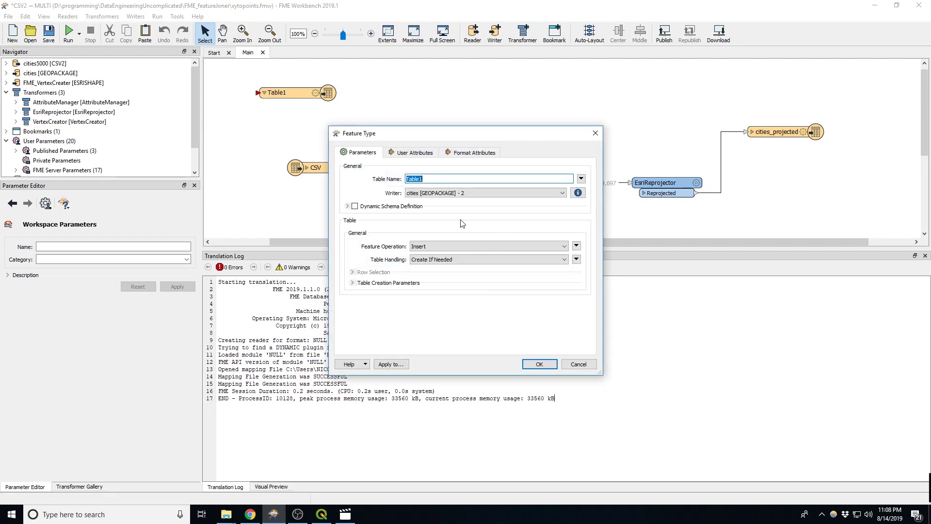
text(cities)
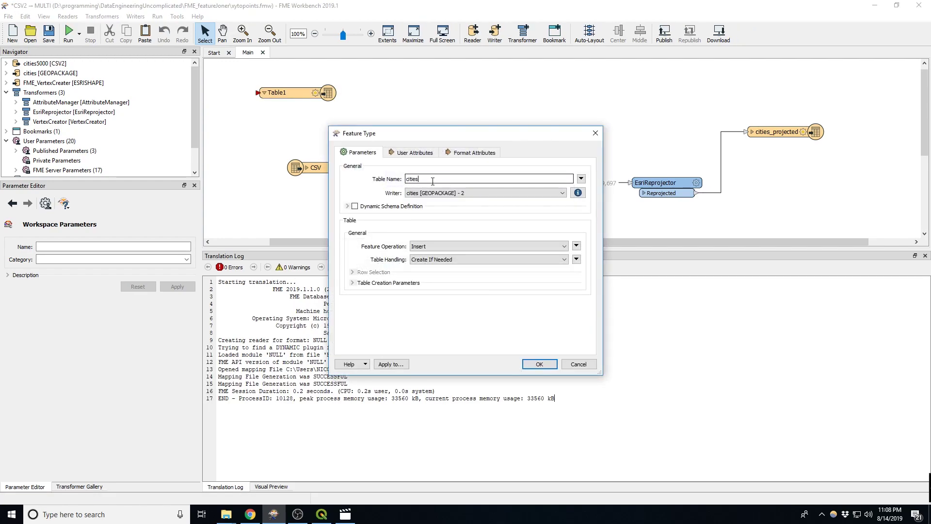
text(_projected)
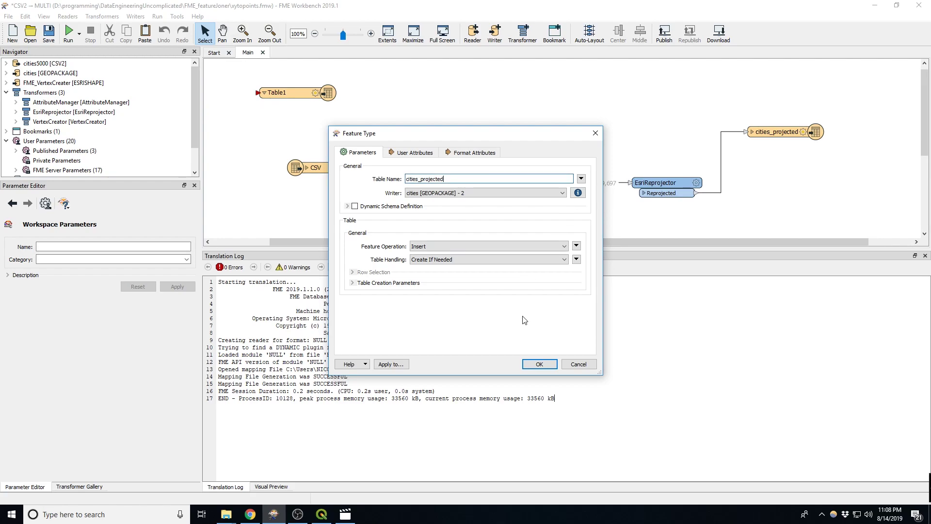
click(538, 364)
drag(697, 193, 746, 173)
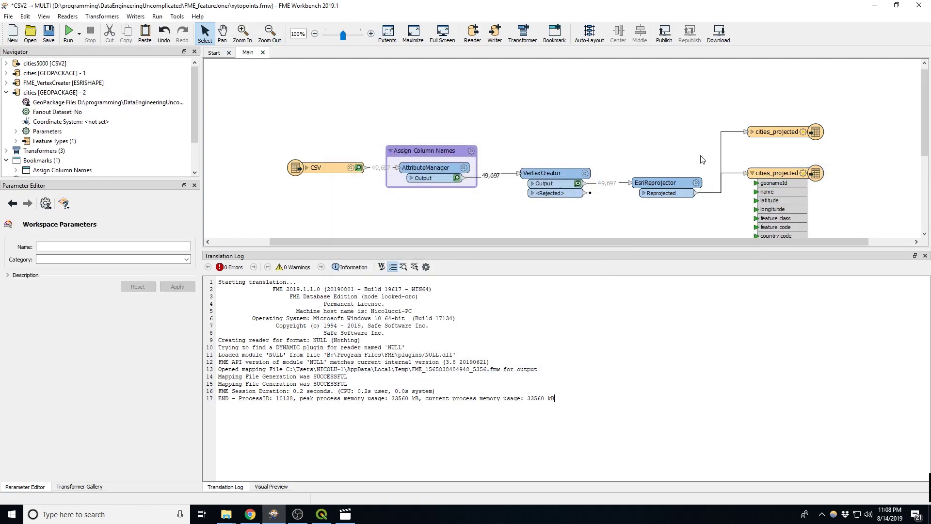
click(655, 182)
Run the translation, writing 99,394 features to the shapefile and GeoPackage outputs
click(644, 167)
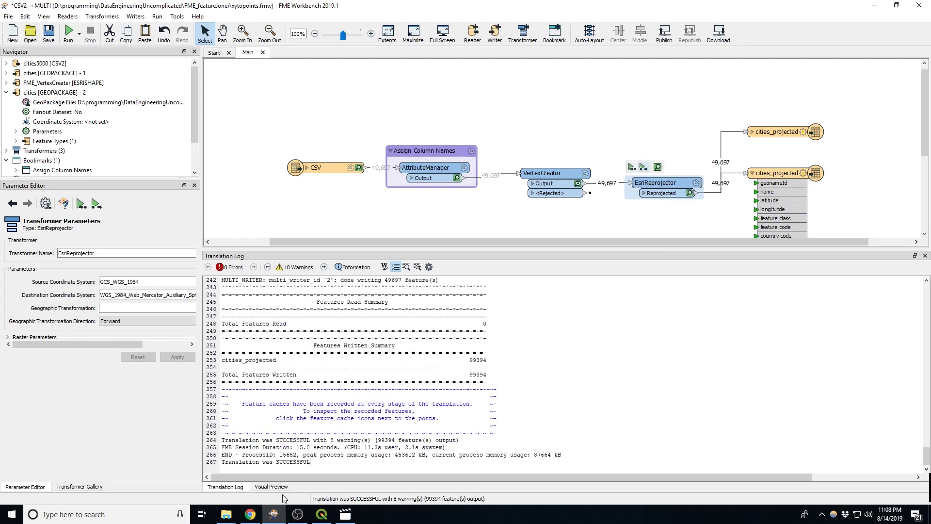
click(322, 514)
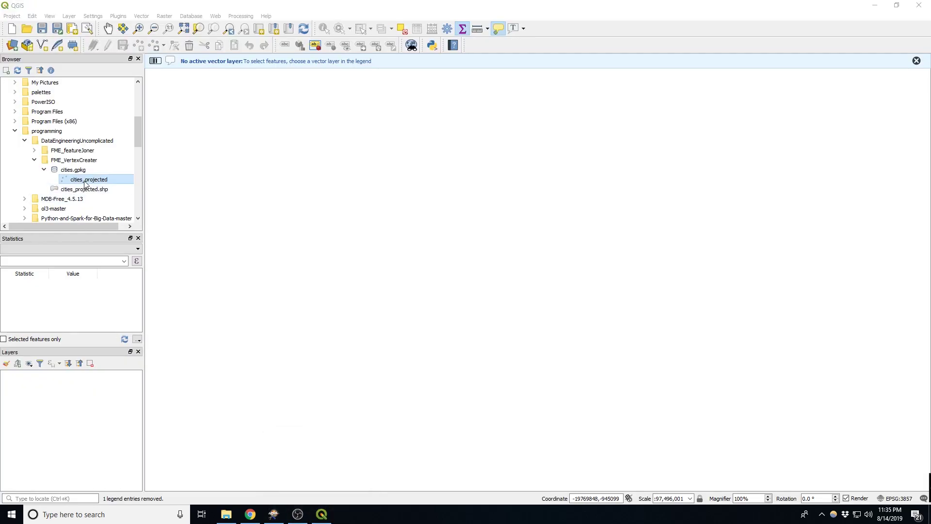
Add cities_projected from cities.gpkg and cities_projected.shp to the QGIS map as layers
drag(85, 183, 81, 409)
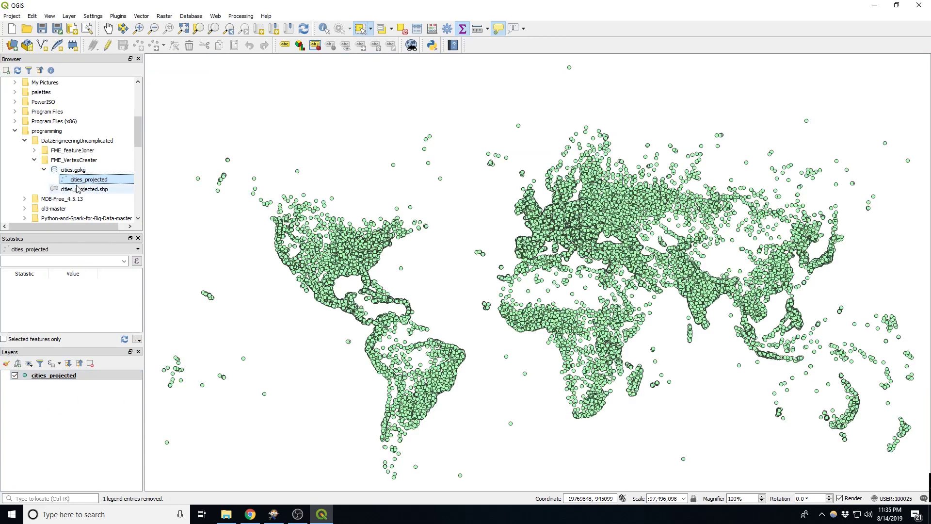
drag(85, 189, 75, 436)
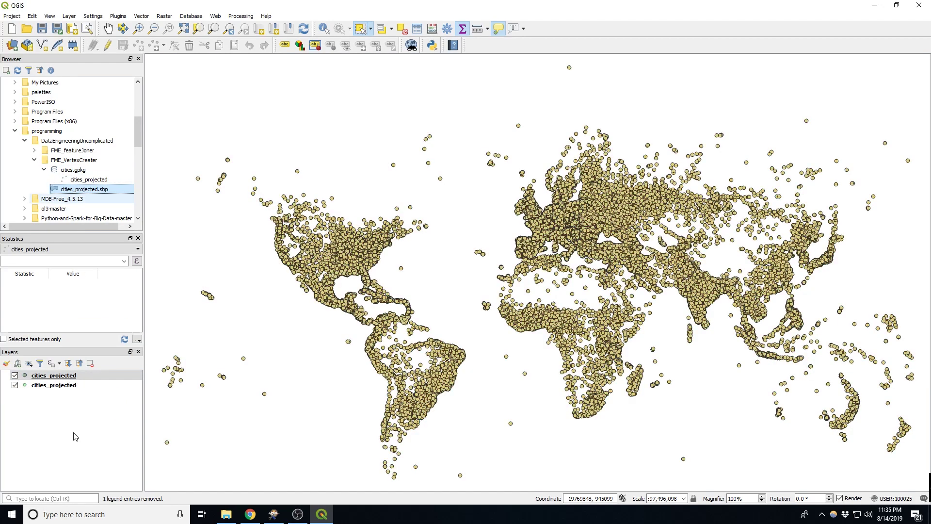